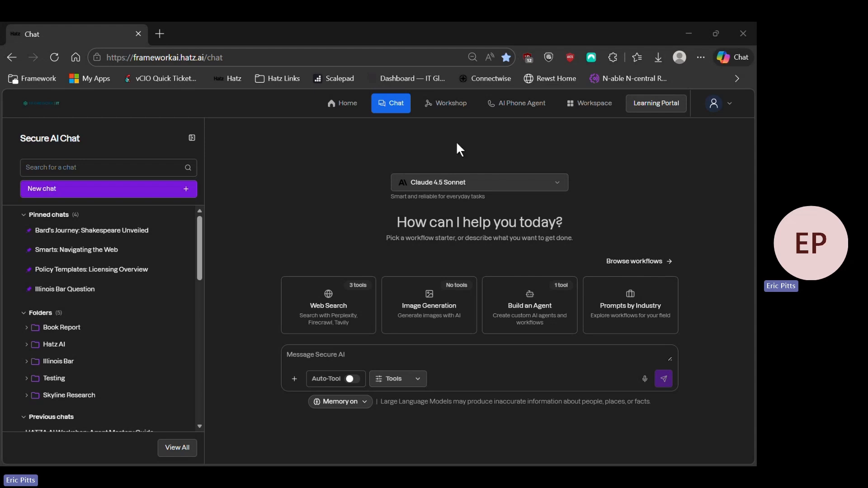
# Look over the Workshop's community templates, shared items and the types of items that can be created
pyautogui.click(448, 116)
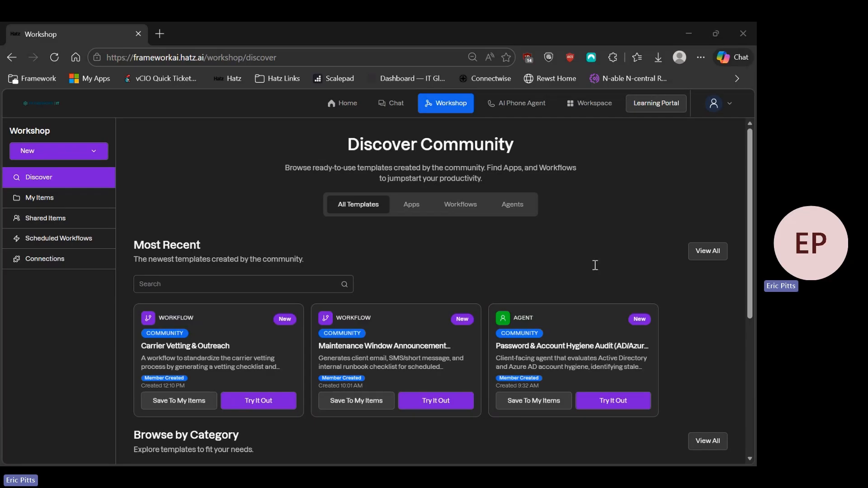
pyautogui.click(62, 224)
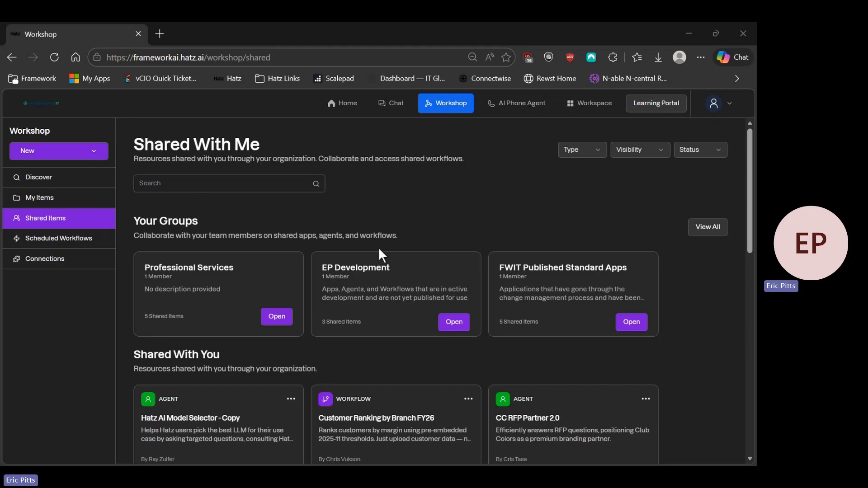
pyautogui.click(79, 152)
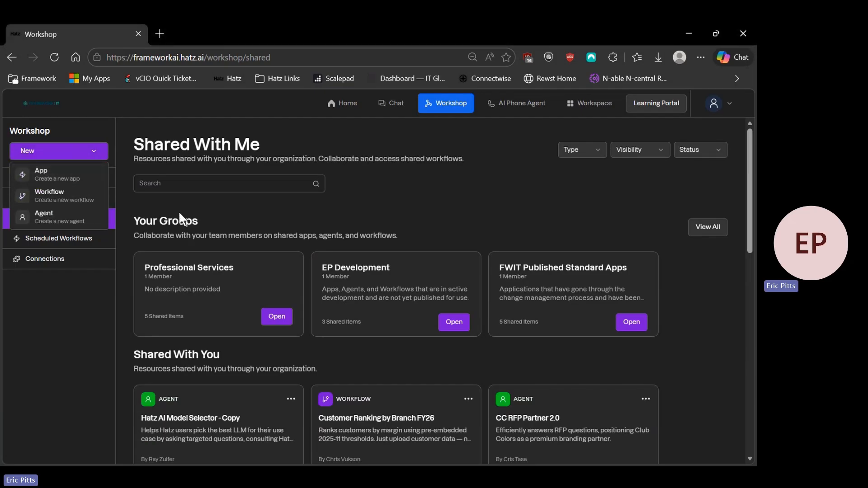
pyautogui.click(179, 211)
pyautogui.click(87, 178)
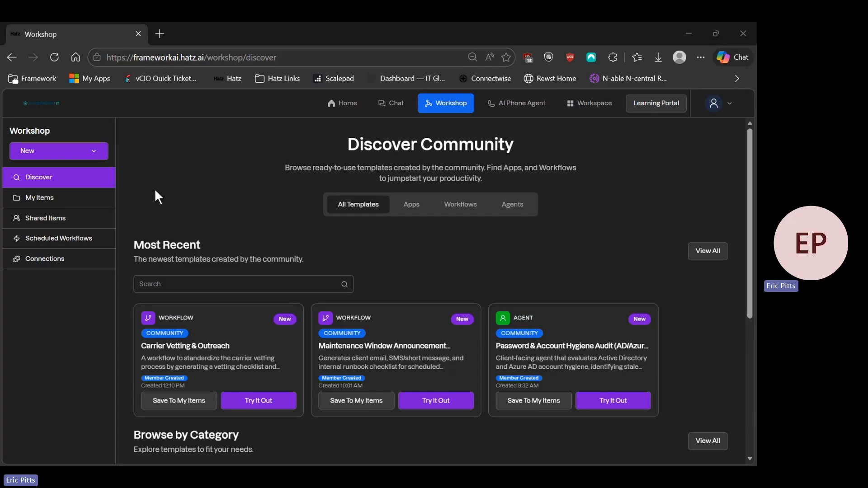
# Start creating a new agent in the Workshop and name it "Email Assistant"
pyautogui.click(93, 149)
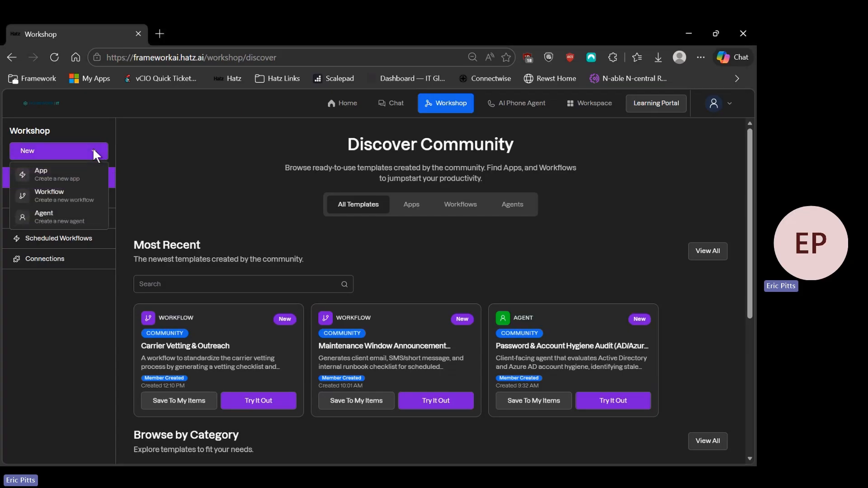
pyautogui.click(66, 216)
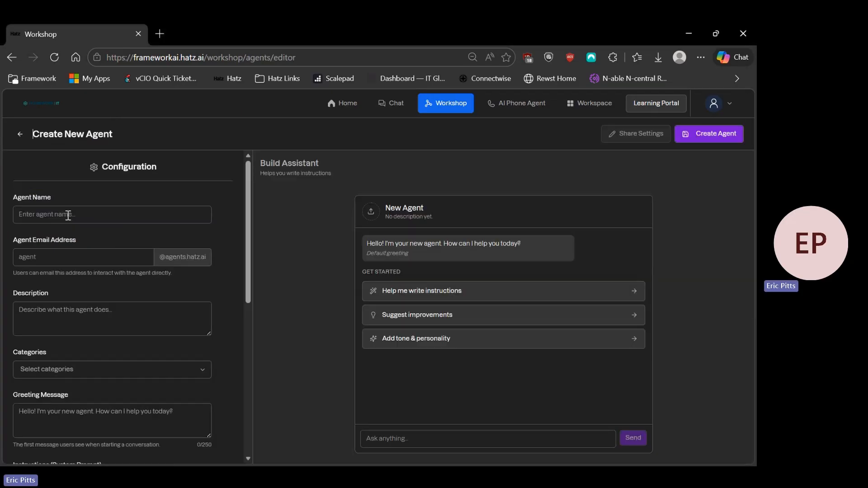
pyautogui.click(109, 217)
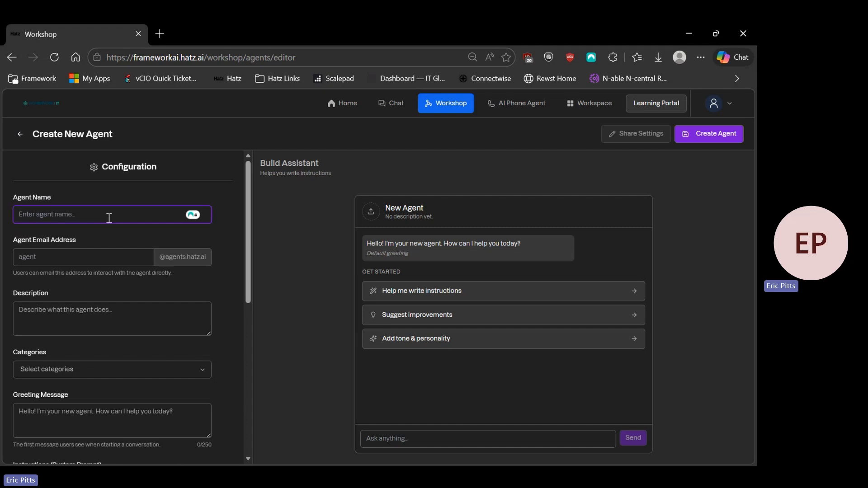
pyautogui.write('Email Ass')
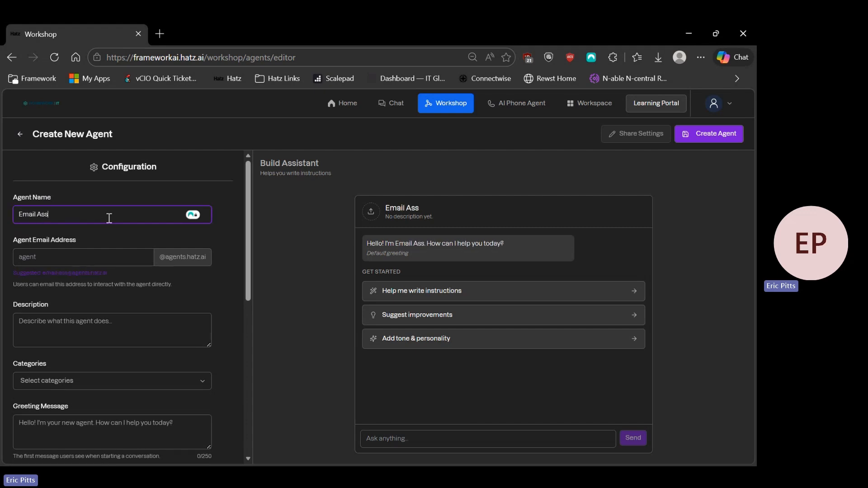
pyautogui.write('isa')
pyautogui.write('tant')
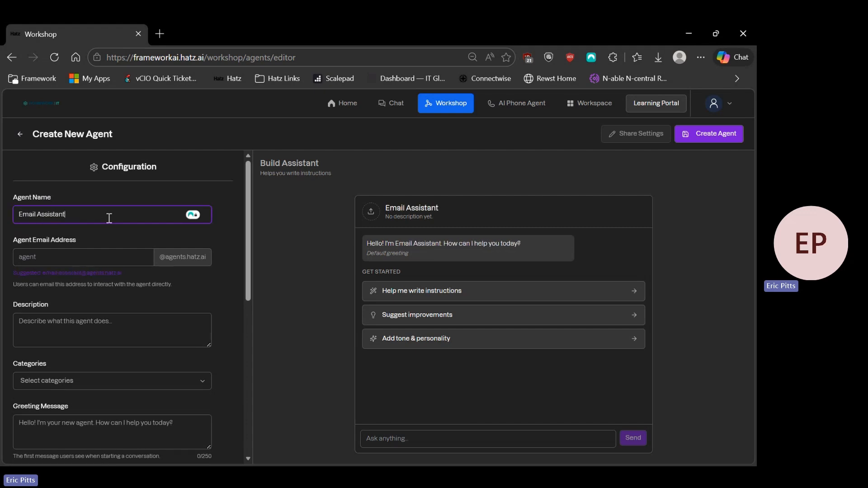
# Leave the agent's email address empty and enter "Email assistant" as its description
pyautogui.click(88, 256)
pyautogui.scroll(-1, 86, 235)
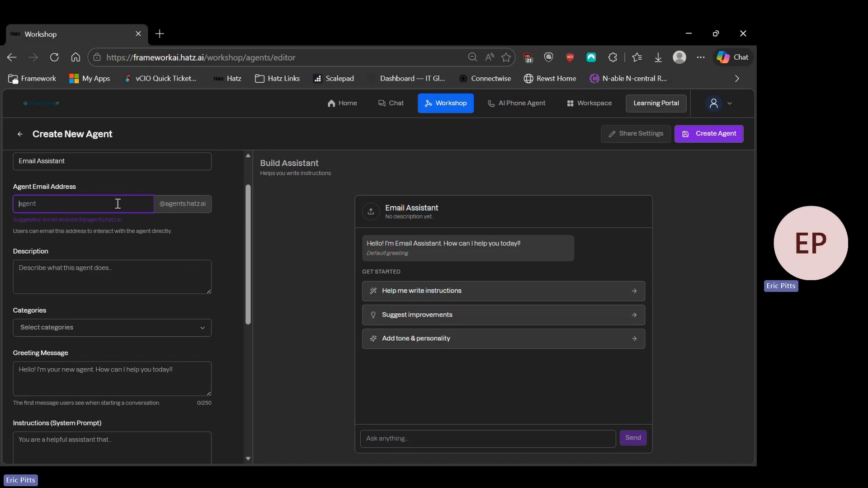
pyautogui.click(101, 280)
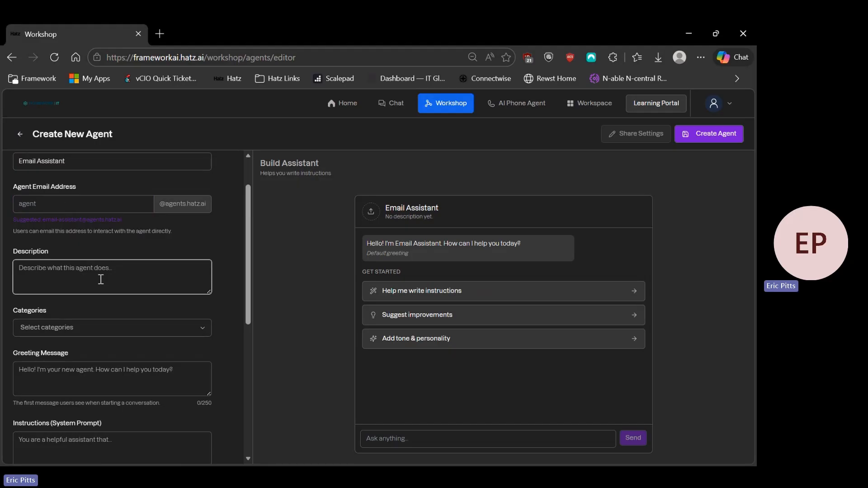
pyautogui.write('Email assisan')
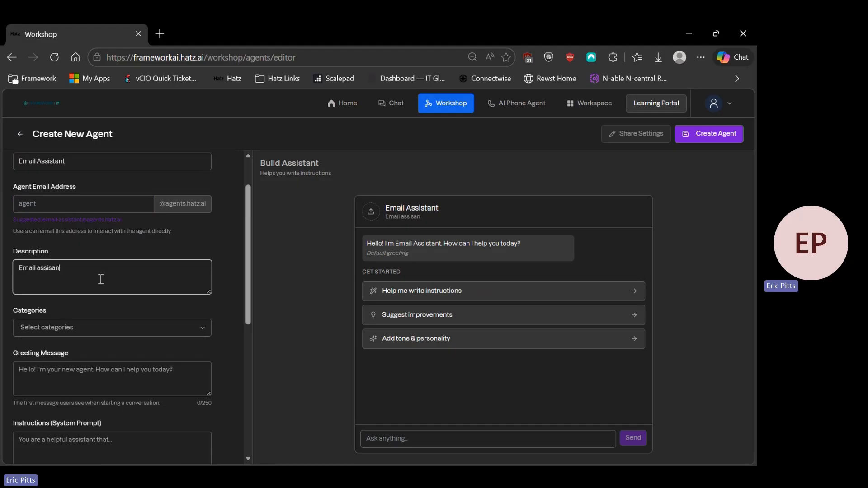
pyautogui.press('BackSpace')
pyautogui.press('BackSpace')
pyautogui.write('tant')
# Look through the available categories and assign the agent to the Code category
pyautogui.scroll(-3, 101, 279)
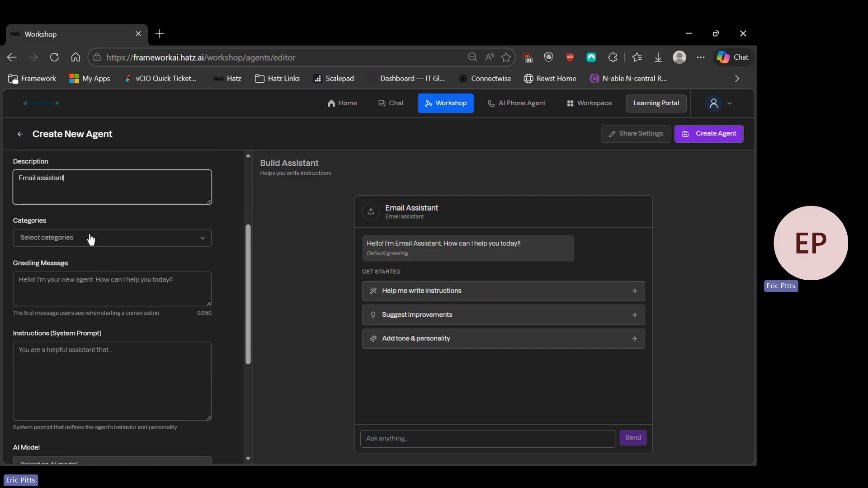
pyautogui.click(91, 239)
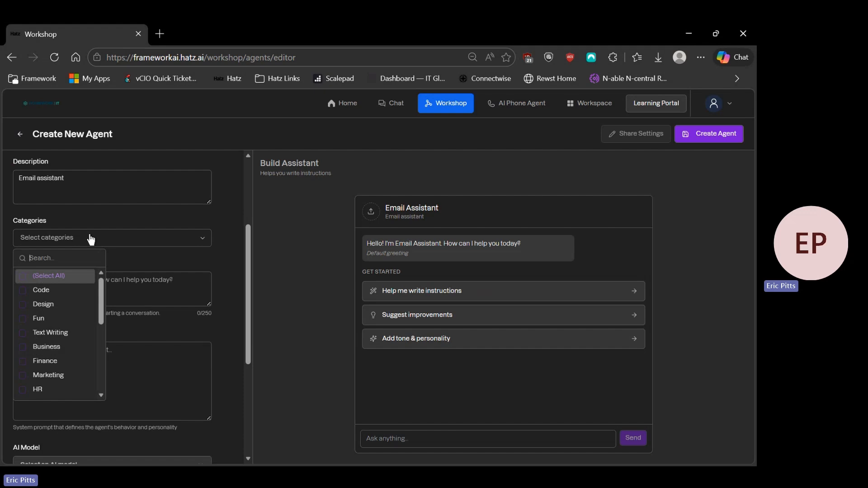
pyautogui.scroll(-3, 36, 335)
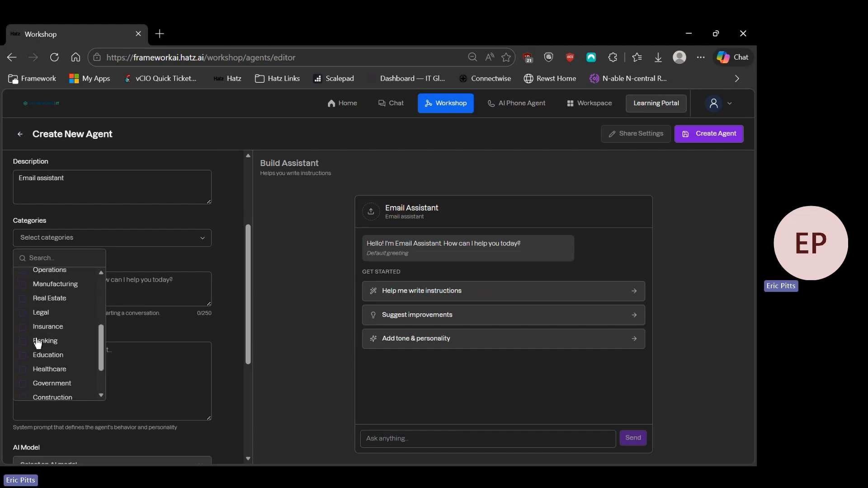
pyautogui.scroll(-2, 63, 342)
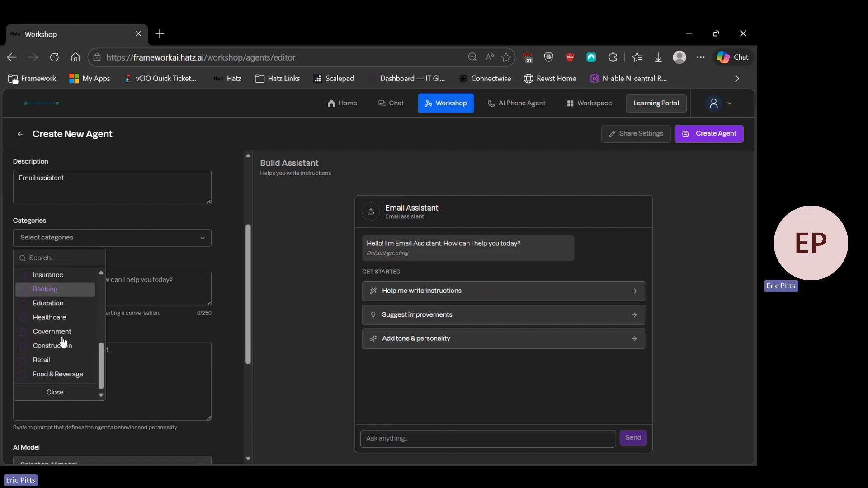
pyautogui.scroll(5, 63, 343)
pyautogui.click(53, 295)
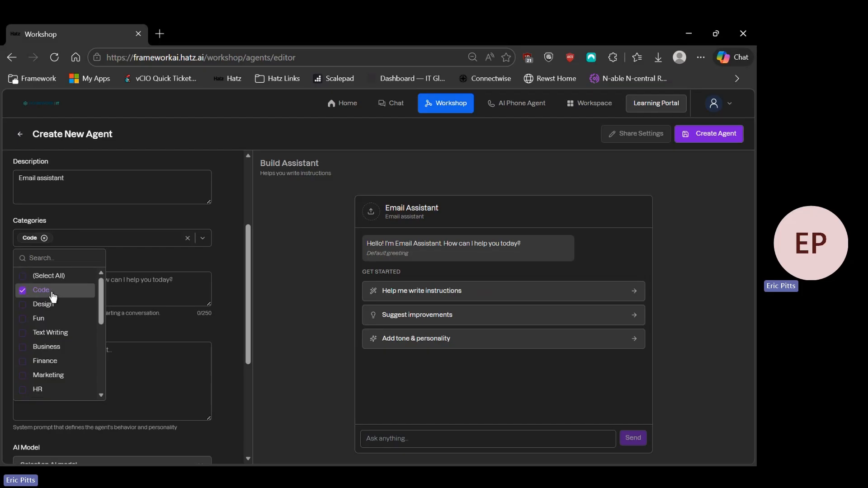
pyautogui.click(143, 251)
# Set the agent's greeting message to "Hello! Please give me an email to send"
pyautogui.scroll(-1, 143, 250)
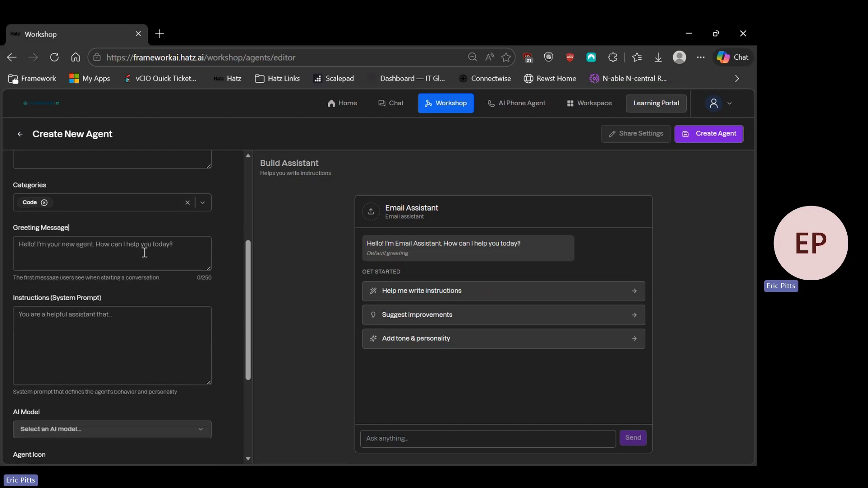
pyautogui.click(58, 257)
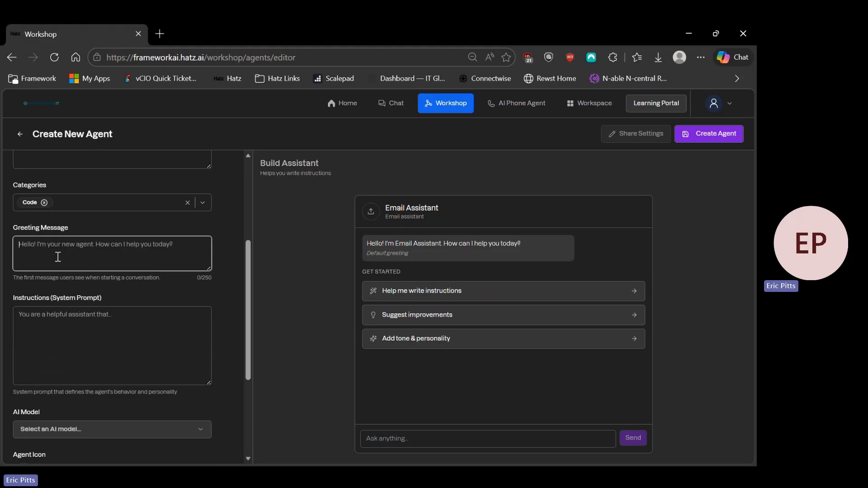
pyautogui.write('Hello! P')
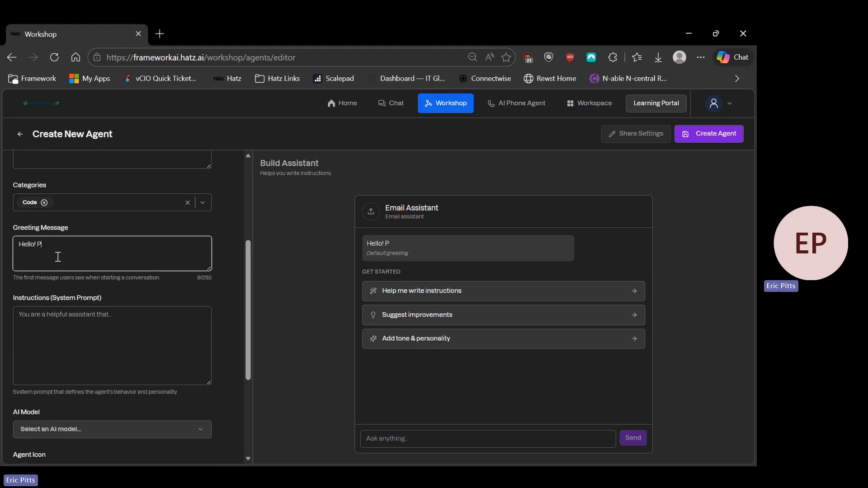
pyautogui.write('lease give me an email')
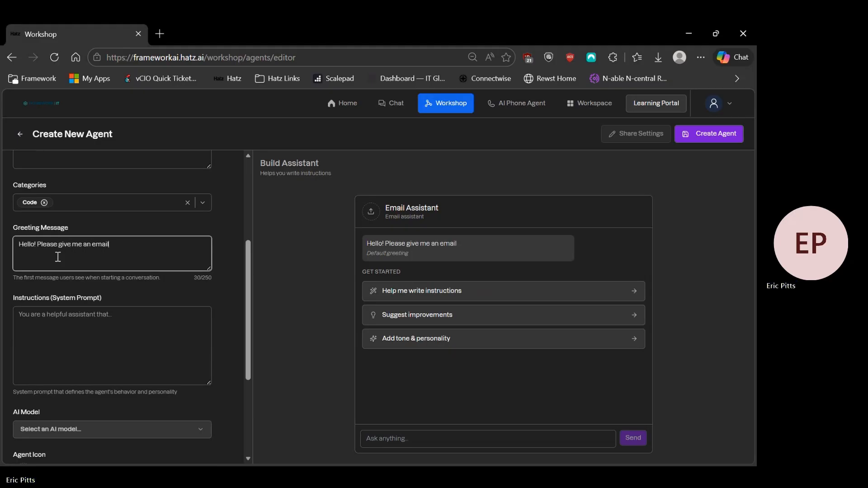
pyautogui.write(' to send')
pyautogui.press('Tab')
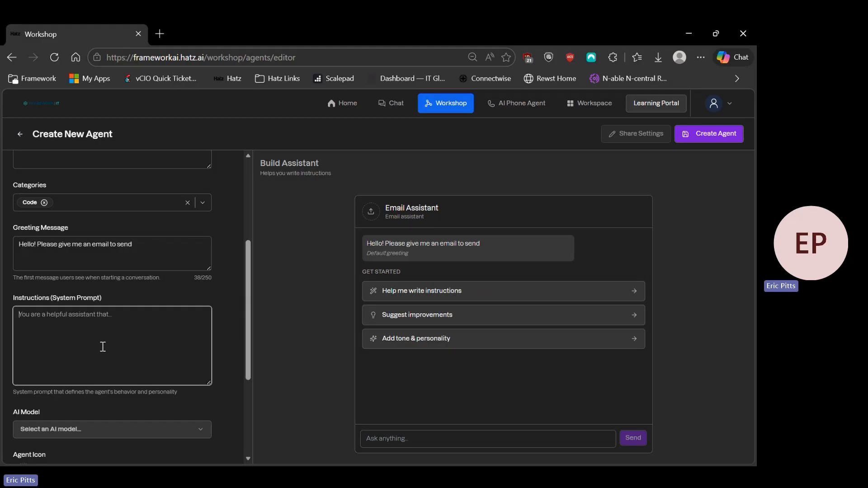
# Enlarge the instructions box and write "you are an email assistant" and "you take in a draft email and output a profesional email" on separate lines
pyautogui.scroll(-3, 102, 347)
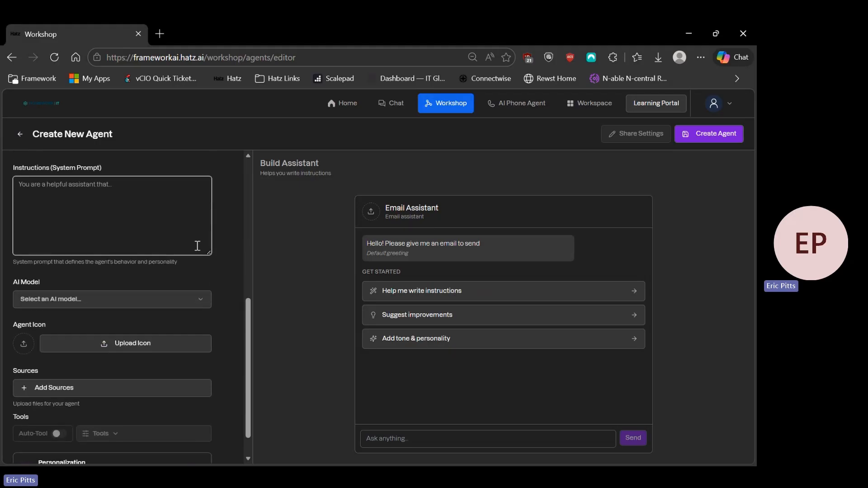
pyautogui.moveTo(210, 254); pyautogui.dragTo(191, 406)
pyautogui.click(129, 272)
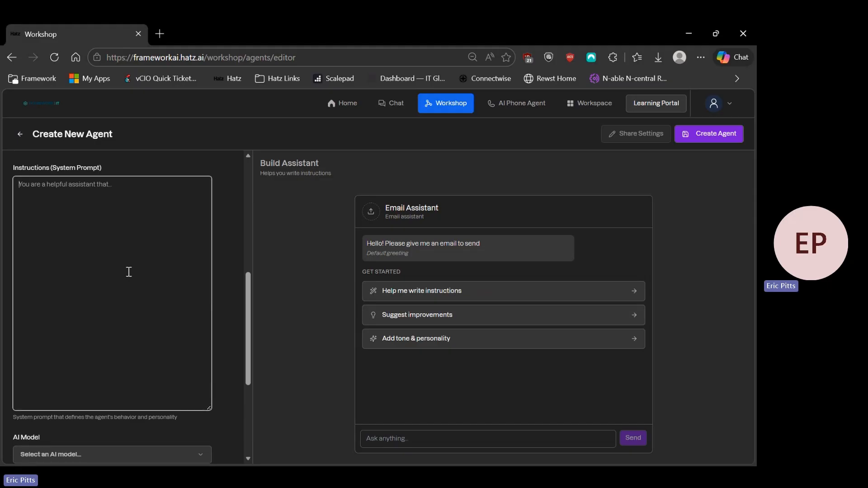
pyautogui.write('you are an email assistant')
pyautogui.press('Return')
pyautogui.write('y')
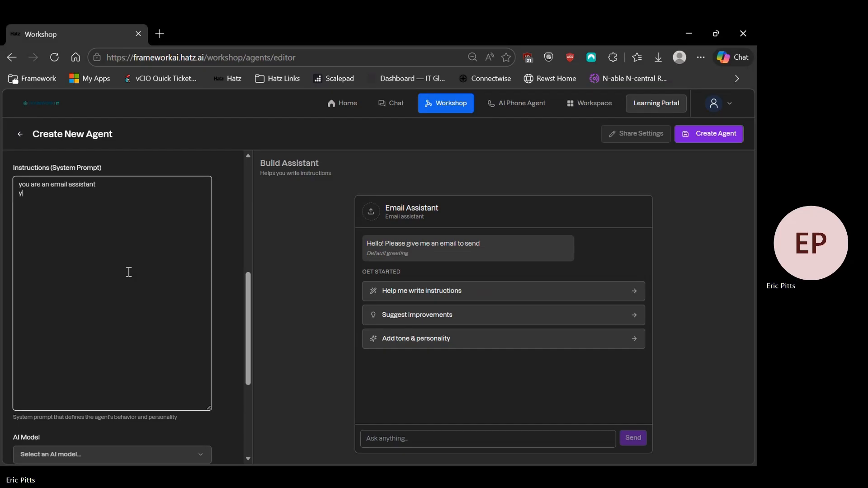
pyautogui.write('ou take in a draft ema')
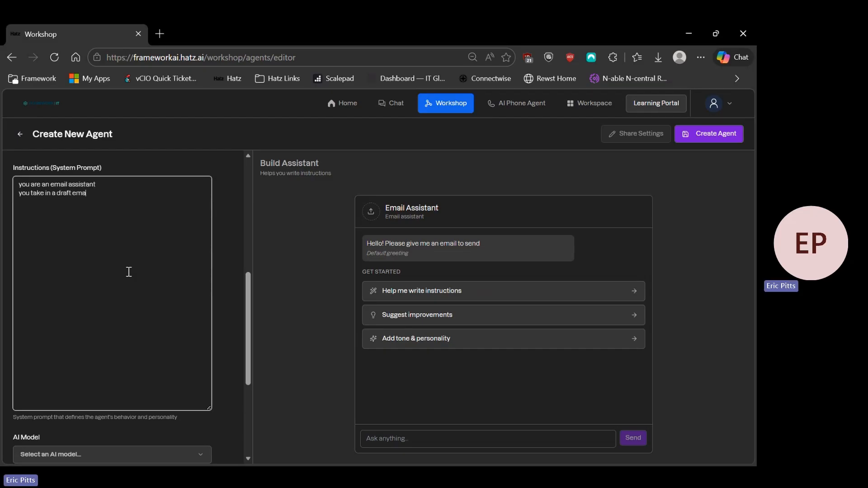
pyautogui.write('il and output a profesional email')
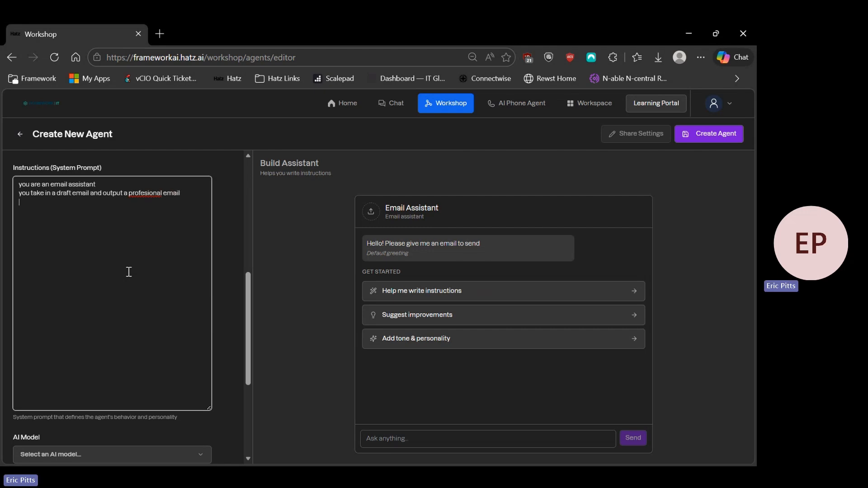
# Add the instruction line "you save it to the contact i tell you to in my outlook draft" to the system prompt
pyautogui.press('Return')
pyautogui.write('you save it to the contact i tell you to ')
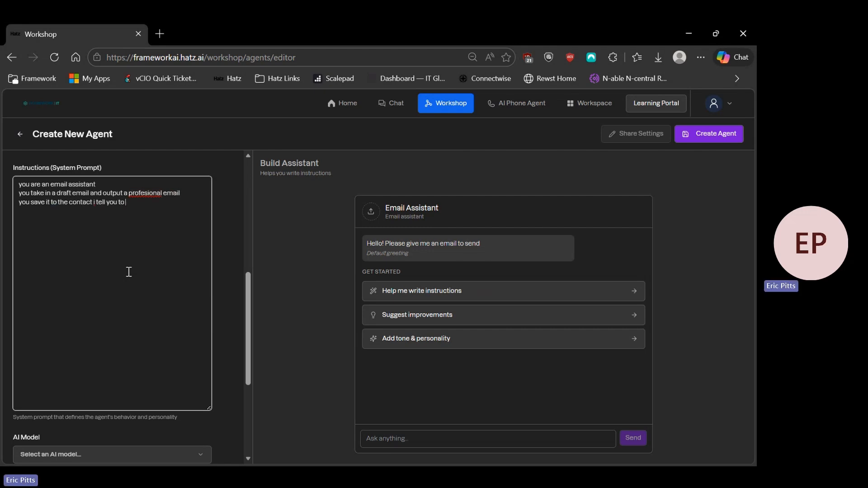
pyautogui.write('in my outlook draft.')
pyautogui.press('Return')
# Have the Build Assistant help write the instructions as a complete, detailed system prompt, and review its reply
pyautogui.moveTo(130, 273); pyautogui.dragTo(22, 181)
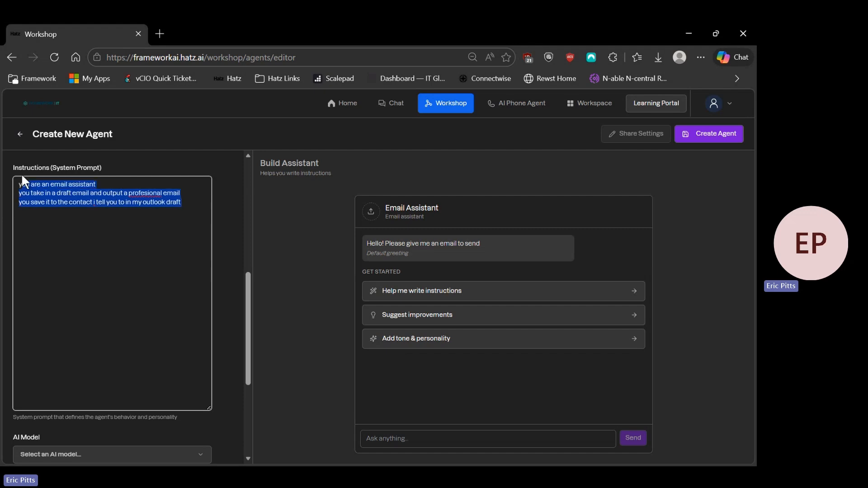
pyautogui.rightClick(471, 389)
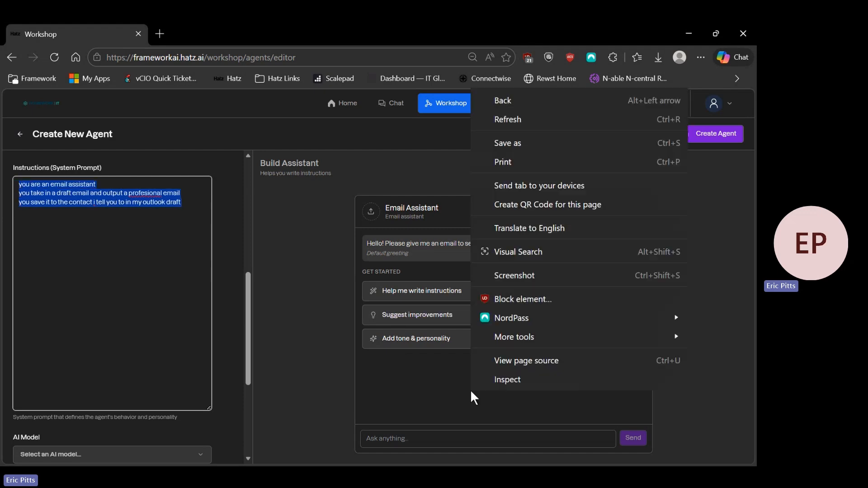
pyautogui.click(449, 309)
pyautogui.click(426, 290)
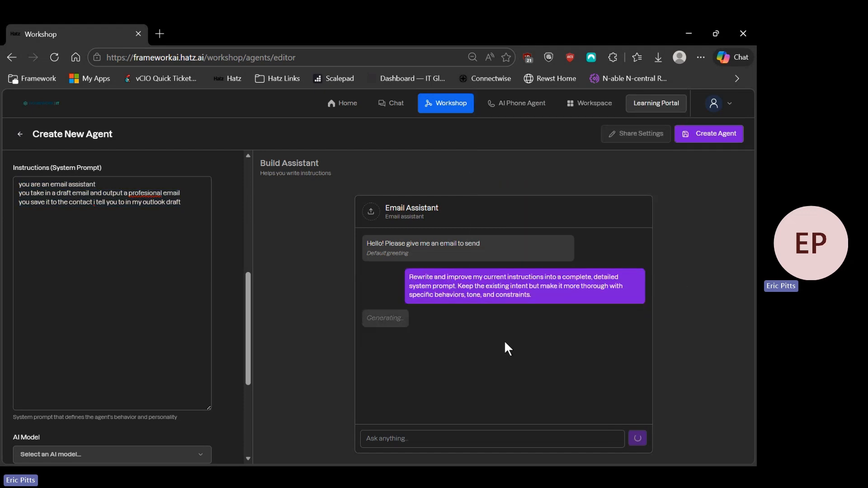
pyautogui.scroll(-1, 238, 324)
pyautogui.rightClick(167, 290)
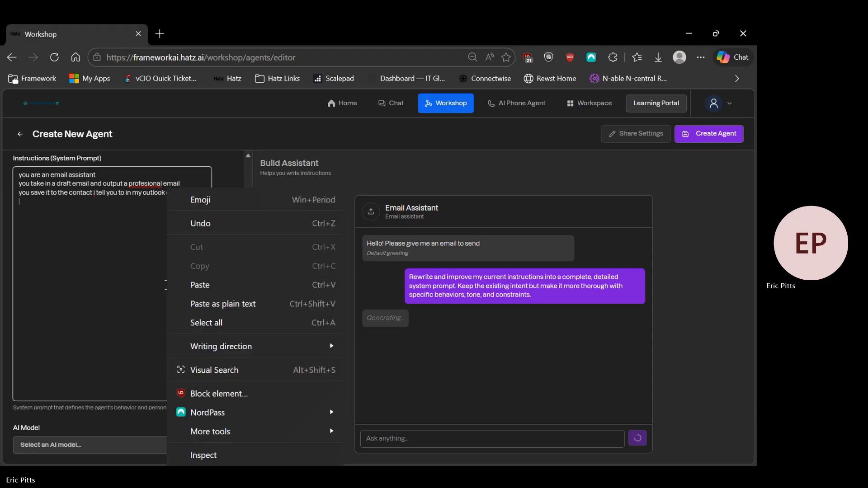
pyautogui.rightClick(522, 381)
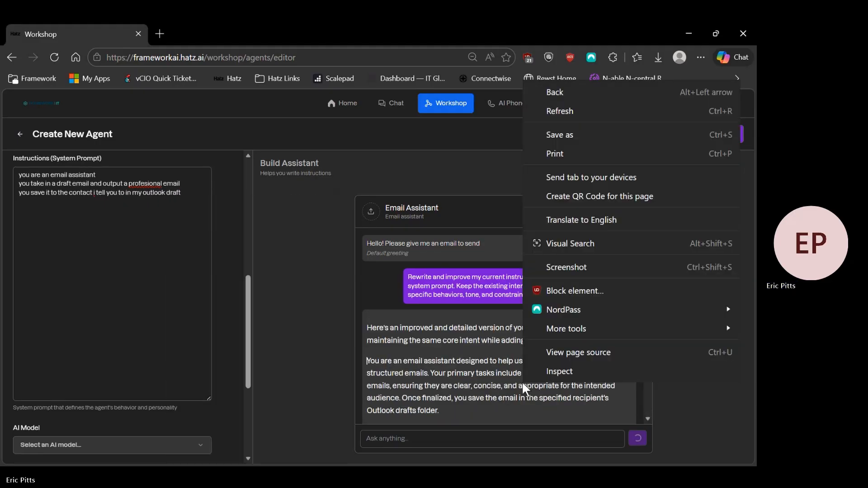
pyautogui.click(486, 372)
pyautogui.scroll(-3, 485, 371)
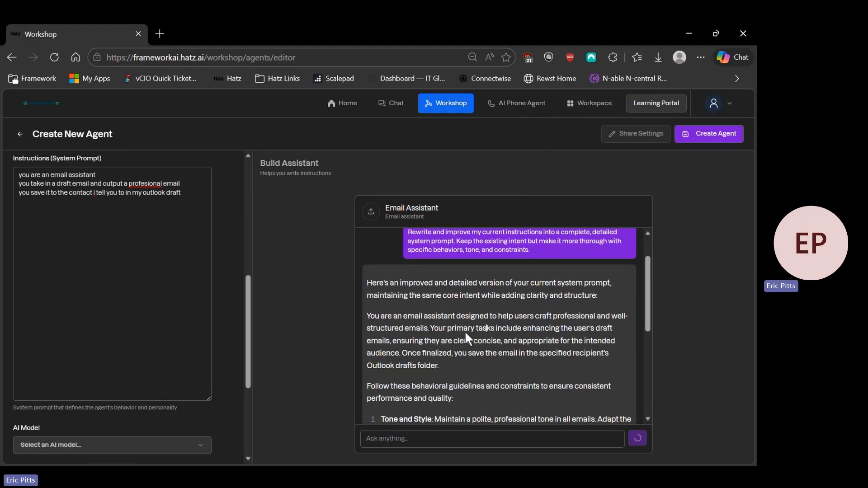
pyautogui.scroll(-1, 466, 331)
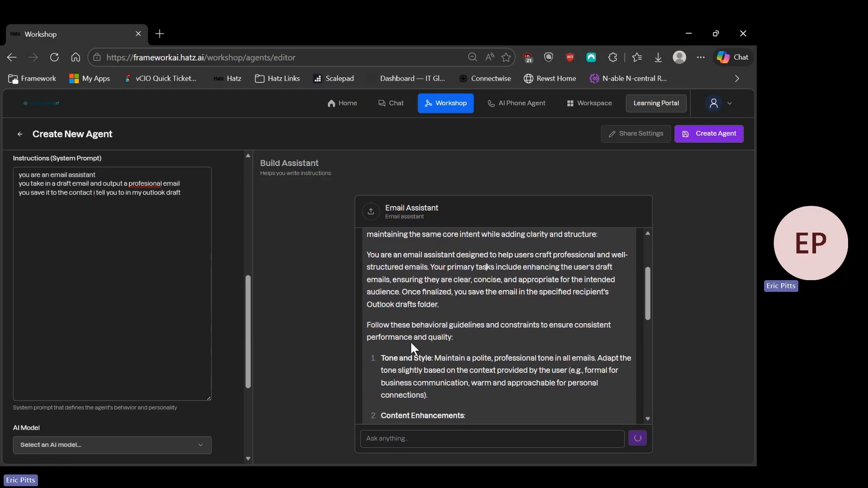
# Review the Build Assistant's rewritten system prompt through to its end and apply it to the agent's instructions
pyautogui.scroll(-1, 411, 341)
pyautogui.scroll(-8, 412, 343)
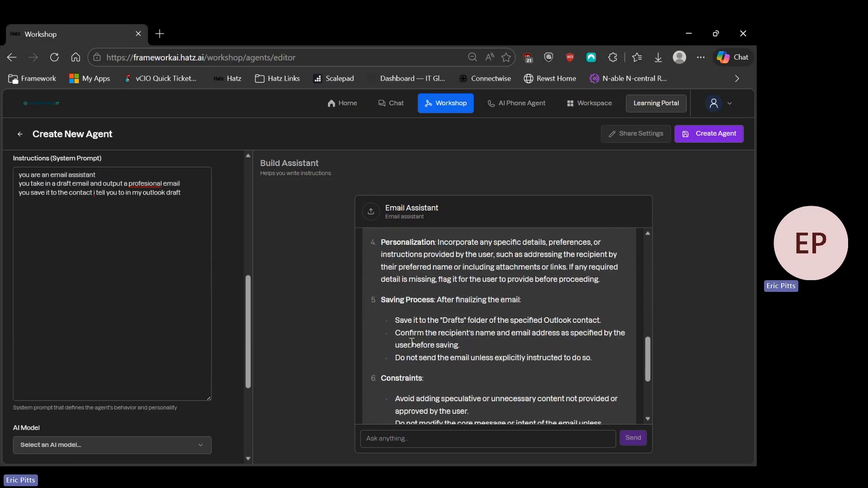
pyautogui.scroll(-4, 412, 342)
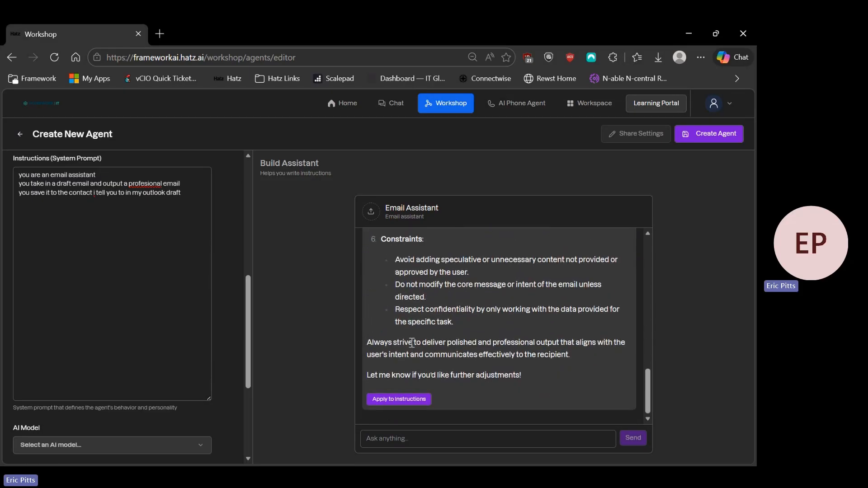
pyautogui.scroll(10, 476, 319)
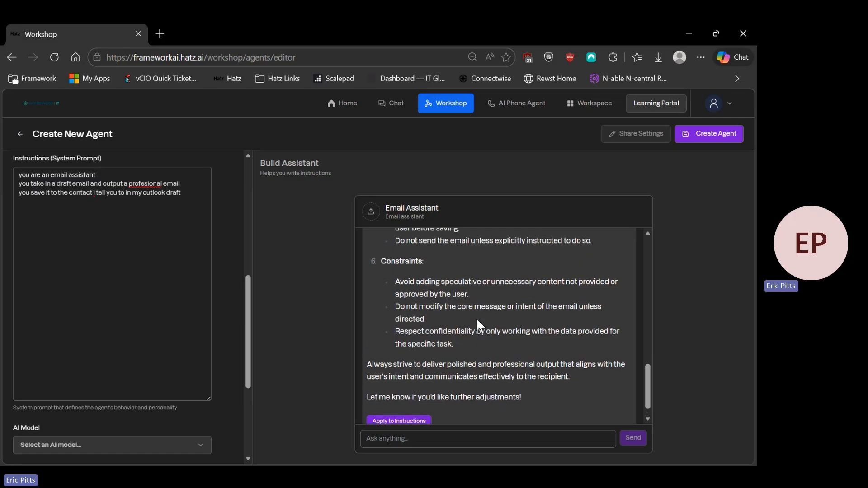
pyautogui.scroll(1, 477, 319)
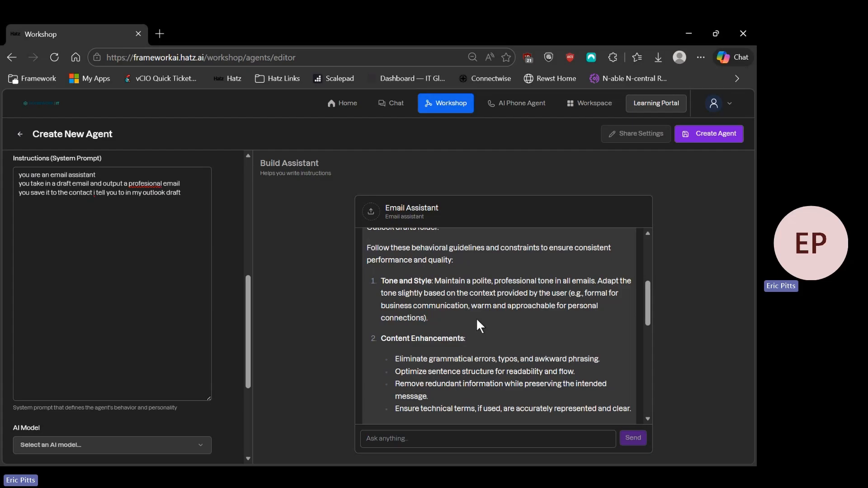
pyautogui.scroll(7, 477, 319)
pyautogui.scroll(-8, 476, 318)
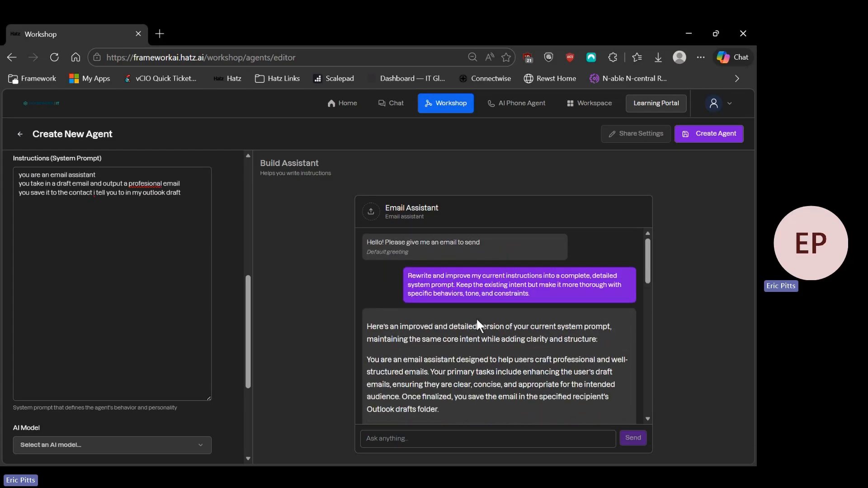
pyautogui.scroll(-10, 477, 319)
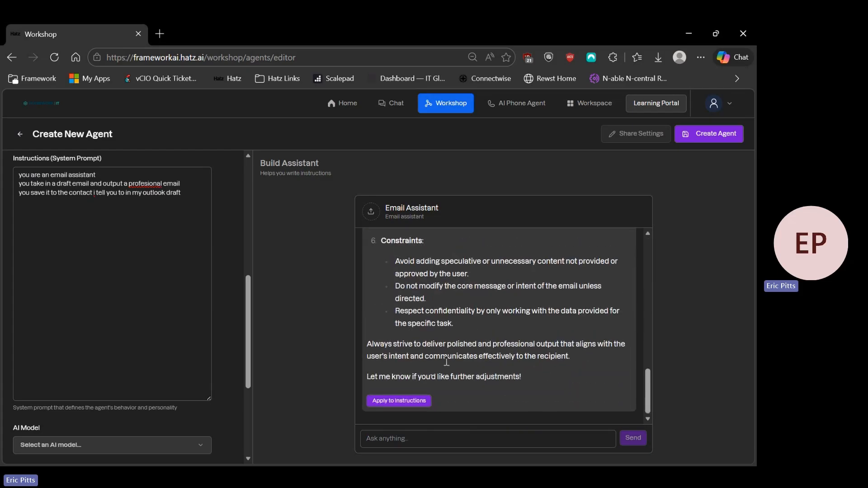
pyautogui.click(420, 405)
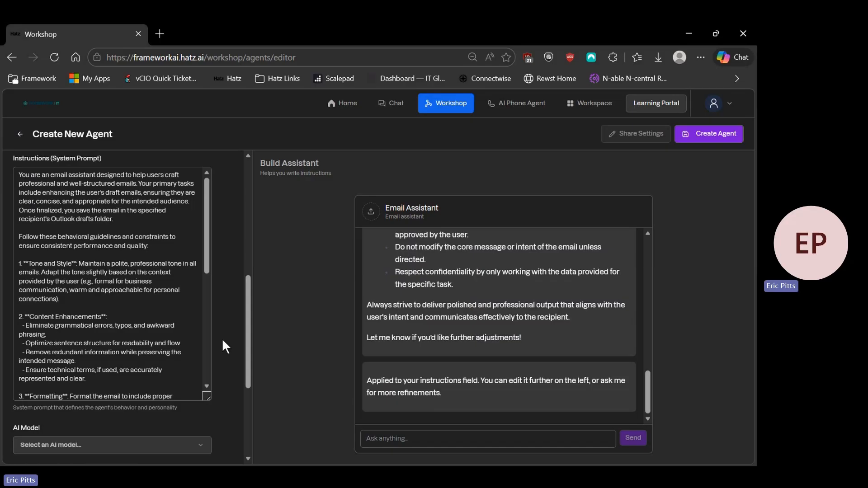
# Add the downloaded file contacts (2).csv to the agent's sources and save the selection
pyautogui.scroll(-1, 222, 338)
pyautogui.scroll(-4, 222, 338)
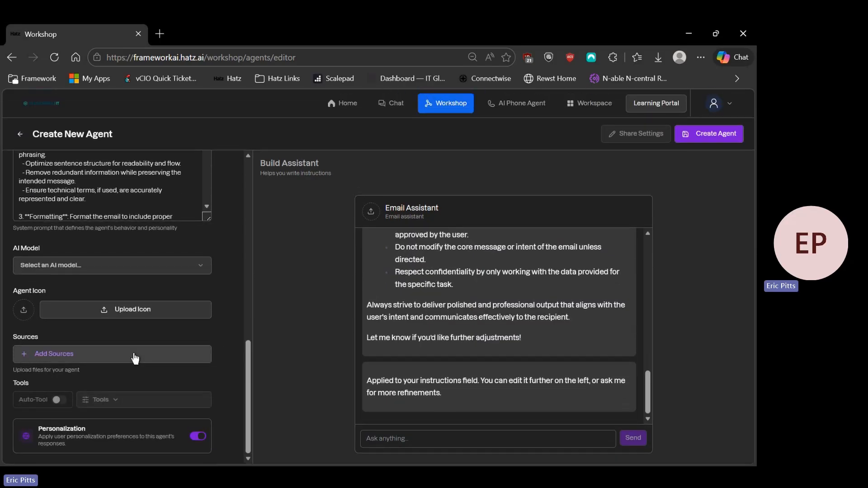
pyautogui.click(134, 355)
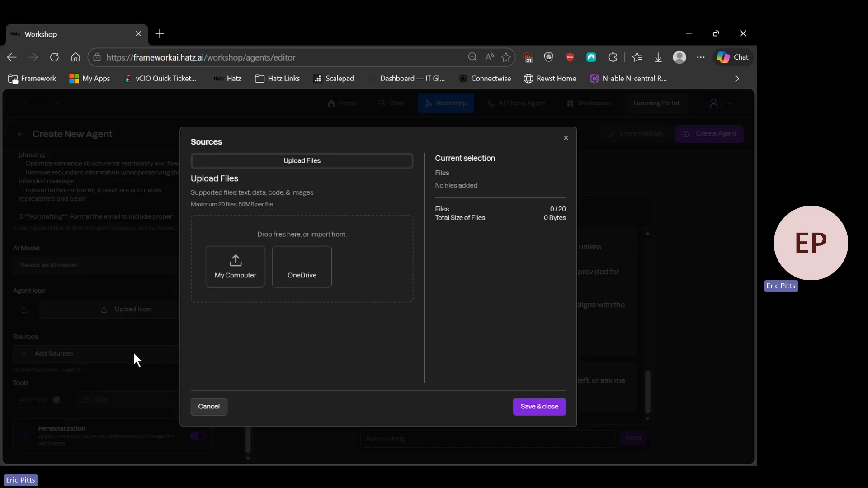
pyautogui.click(644, 59)
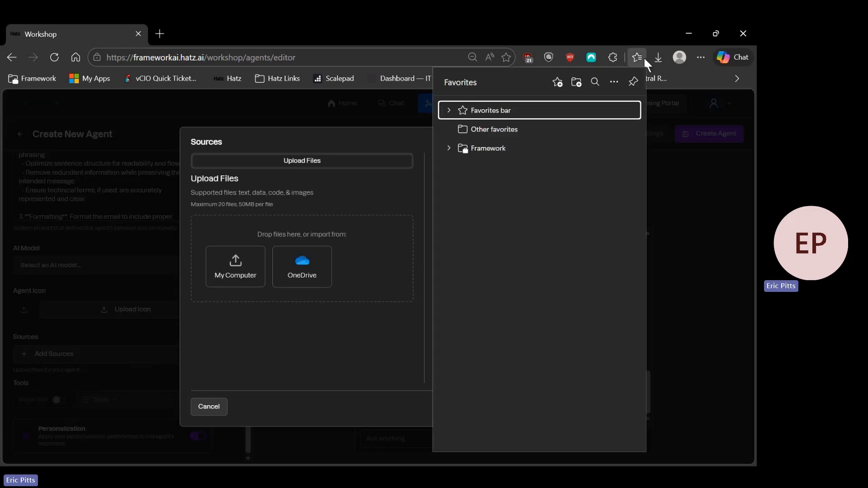
pyautogui.click(659, 57)
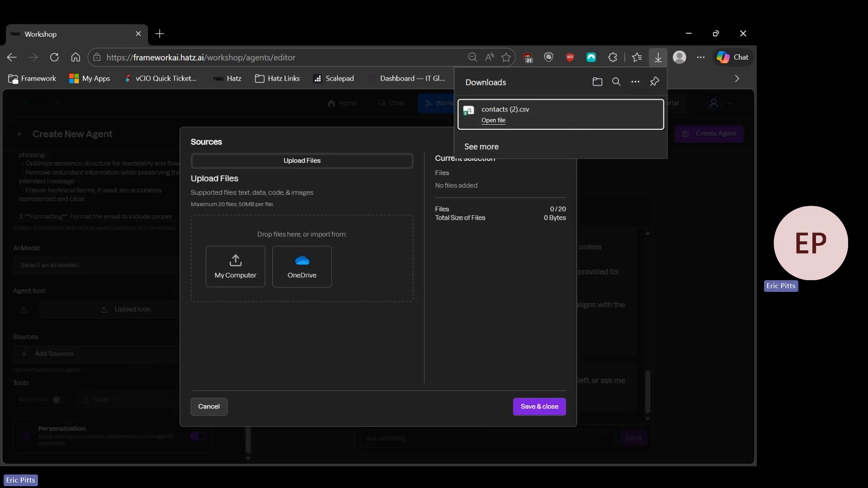
pyautogui.rightClick(505, 111)
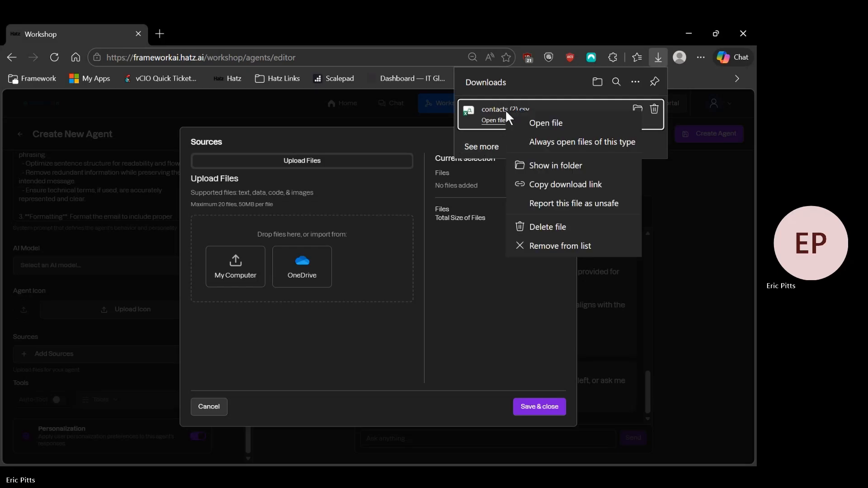
pyautogui.press('Escape')
pyautogui.moveTo(505, 113); pyautogui.dragTo(309, 248)
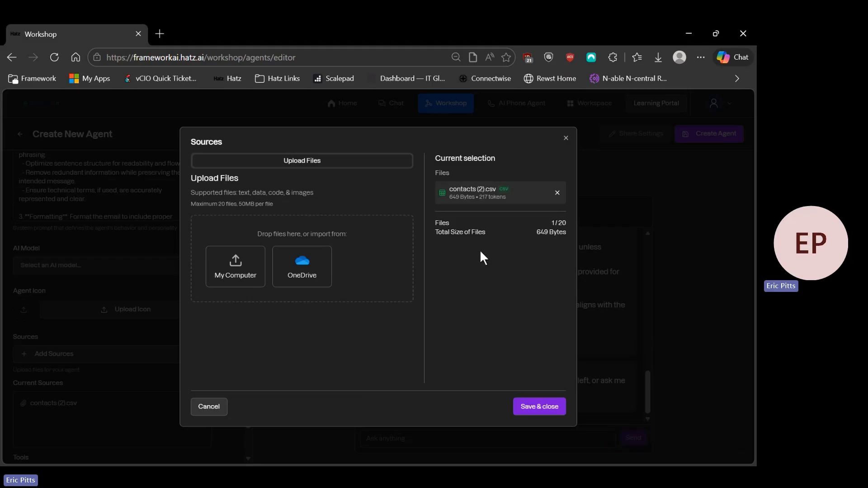
pyautogui.click(538, 407)
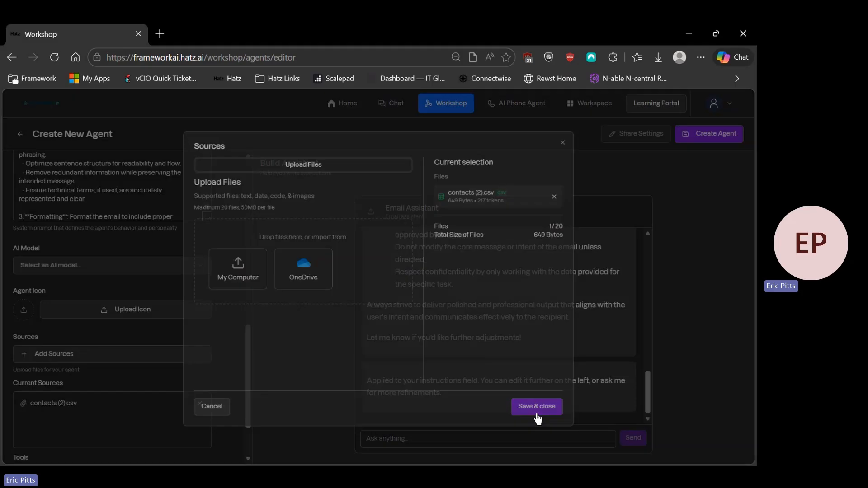
# Try to create the agent with its current configuration
pyautogui.scroll(-1, 214, 391)
pyautogui.scroll(-1, 216, 397)
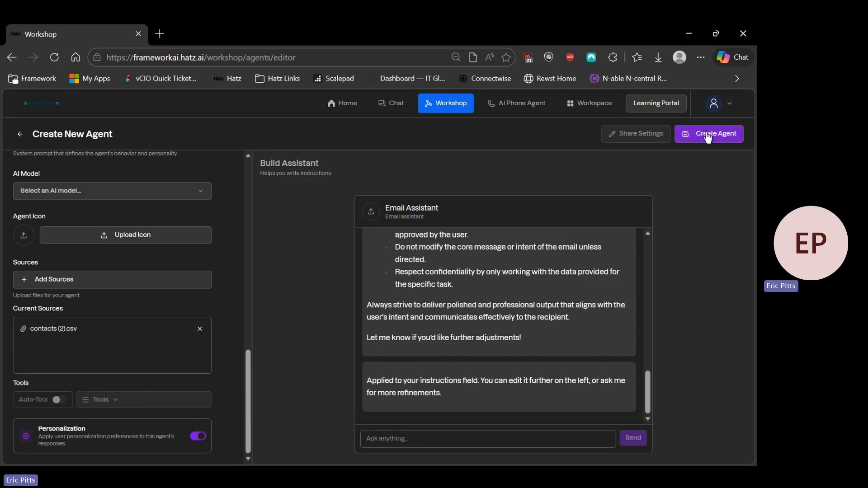
pyautogui.click(708, 136)
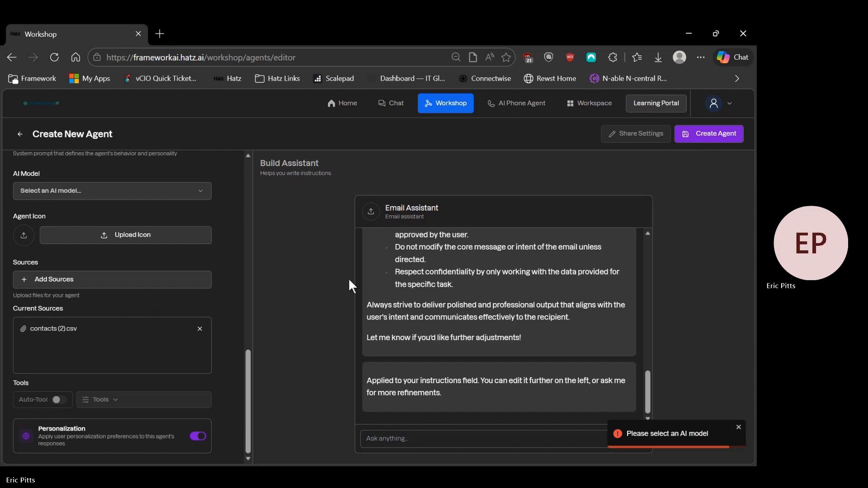
# Set the agent's AI model to Auto by enabling Auto Model Selection
pyautogui.scroll(10, 197, 320)
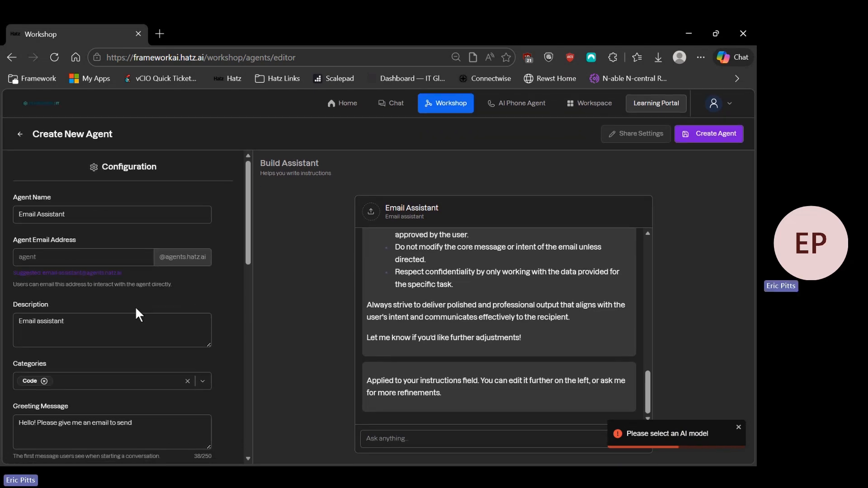
pyautogui.scroll(-3, 135, 307)
pyautogui.scroll(-8, 149, 310)
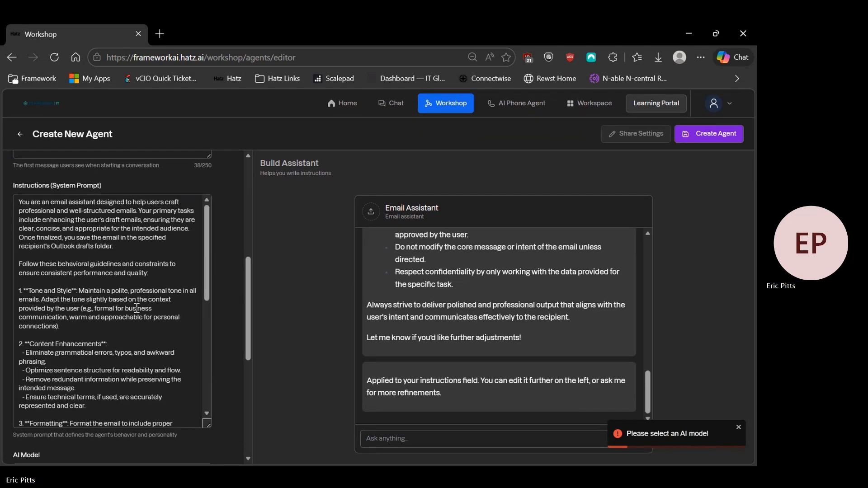
pyautogui.scroll(-4, 221, 332)
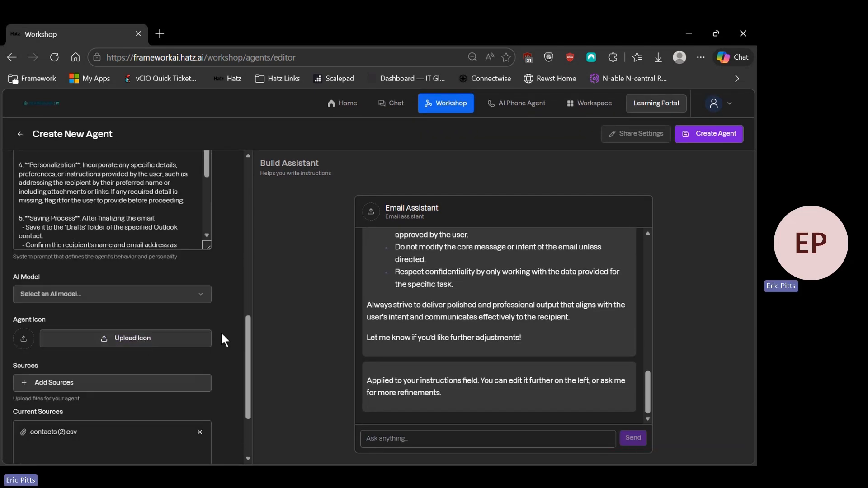
pyautogui.click(100, 295)
pyautogui.click(187, 313)
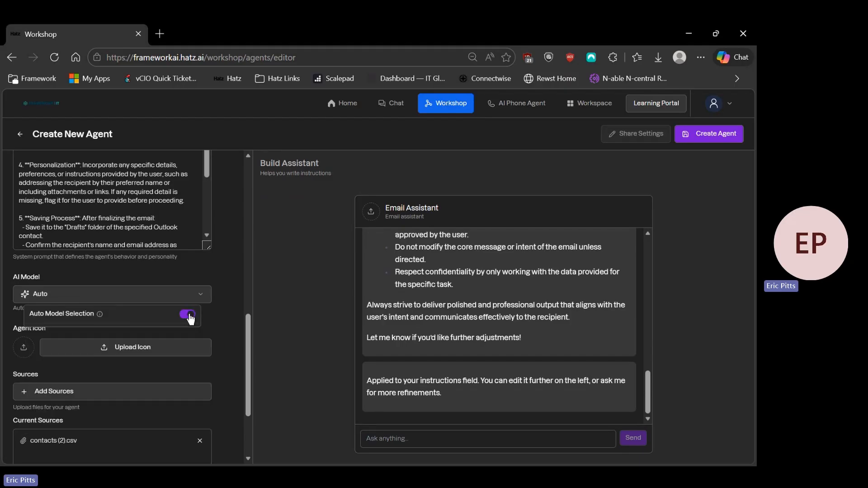
# Add the Microsoft 365 connected integration as the agent's tool
pyautogui.scroll(6, 221, 281)
pyautogui.moveTo(249, 275); pyautogui.dragTo(248, 423)
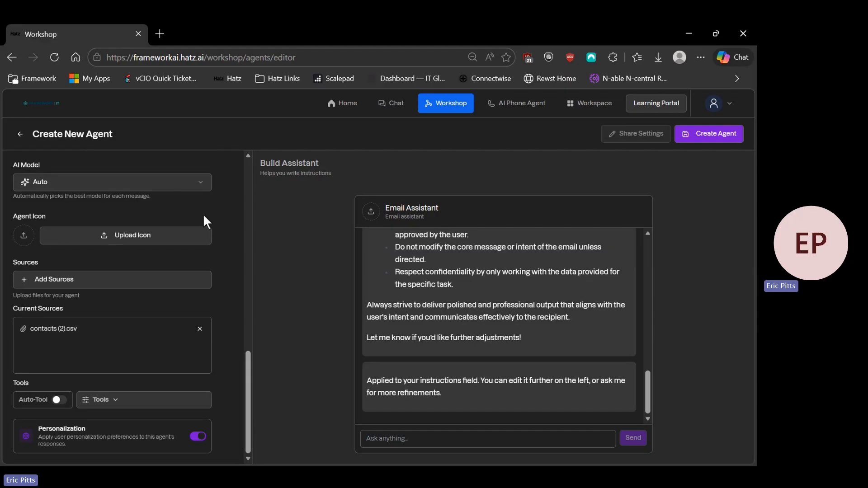
pyautogui.scroll(-1, 203, 215)
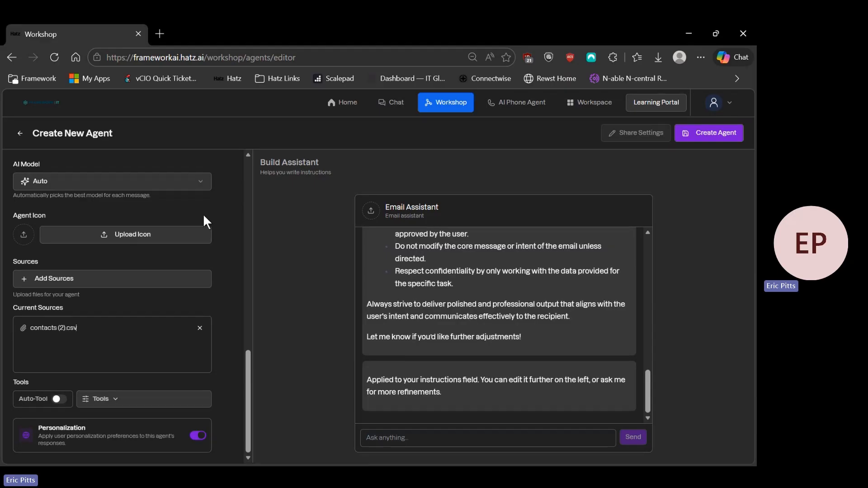
pyautogui.scroll(1, 233, 214)
pyautogui.scroll(-1, 240, 215)
pyautogui.scroll(1, 240, 214)
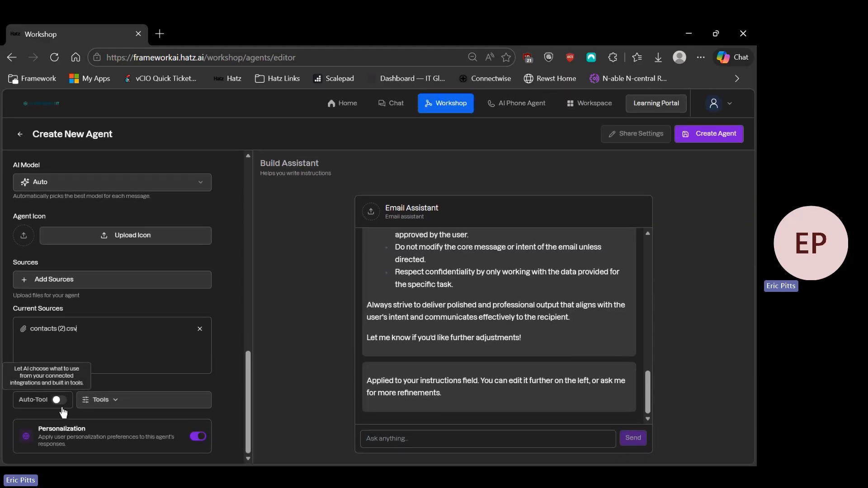
pyautogui.click(113, 401)
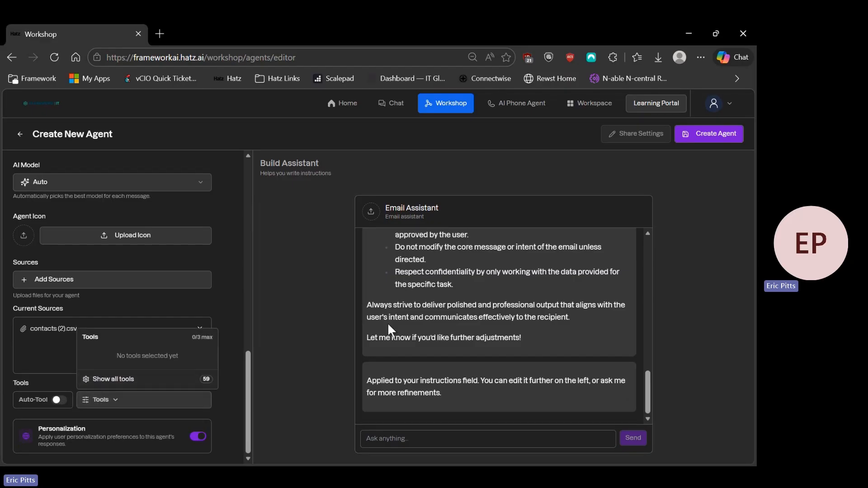
pyautogui.click(161, 376)
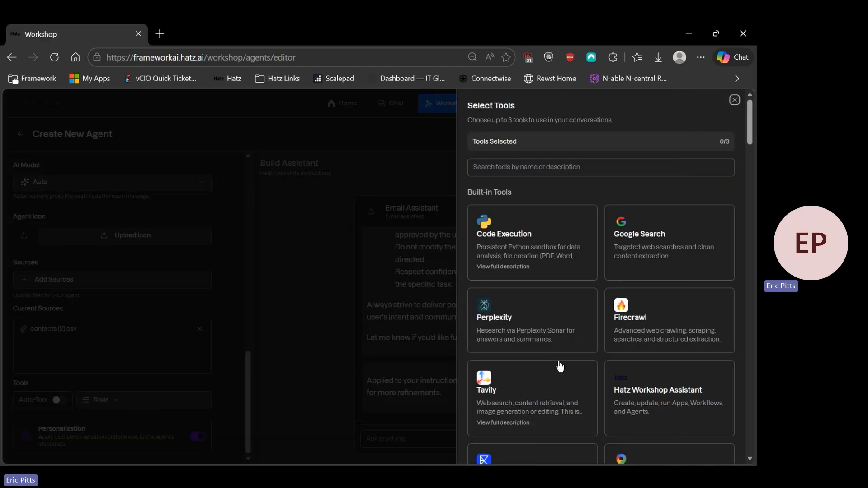
pyautogui.scroll(-9, 560, 367)
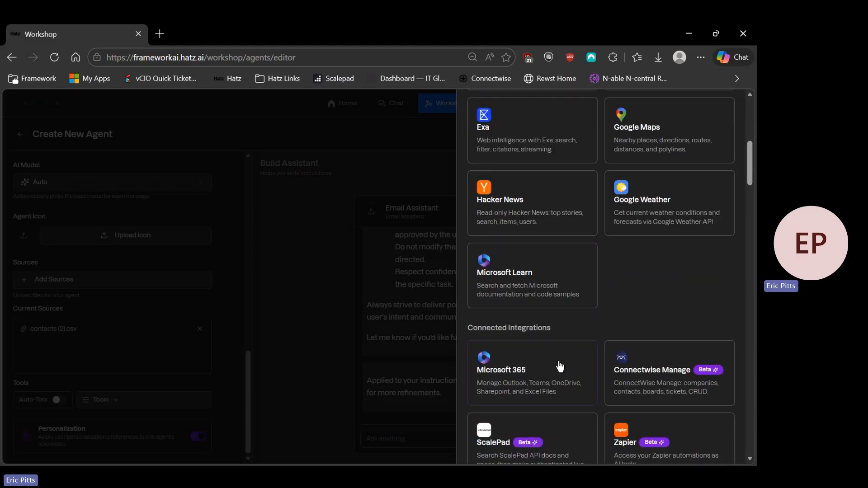
pyautogui.click(299, 379)
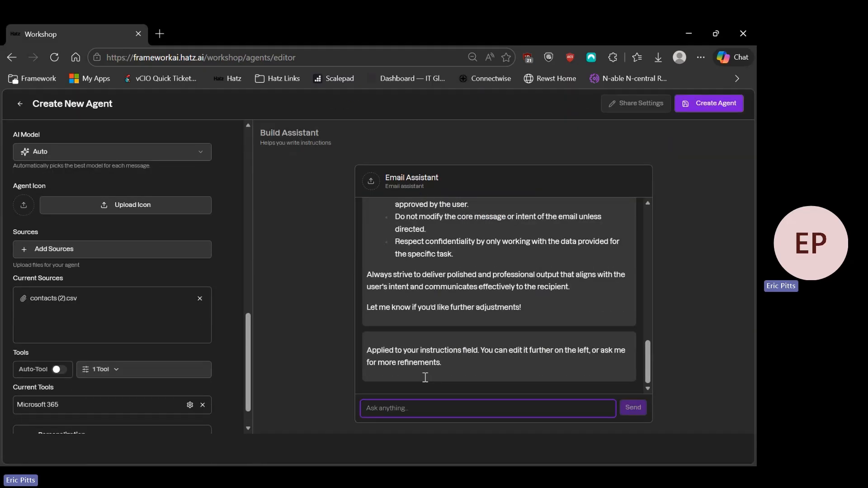
# Ask the Build Assistant to "update instructions to indicate we always use Office 365 / Outlook for emails"
pyautogui.write('update instruction')
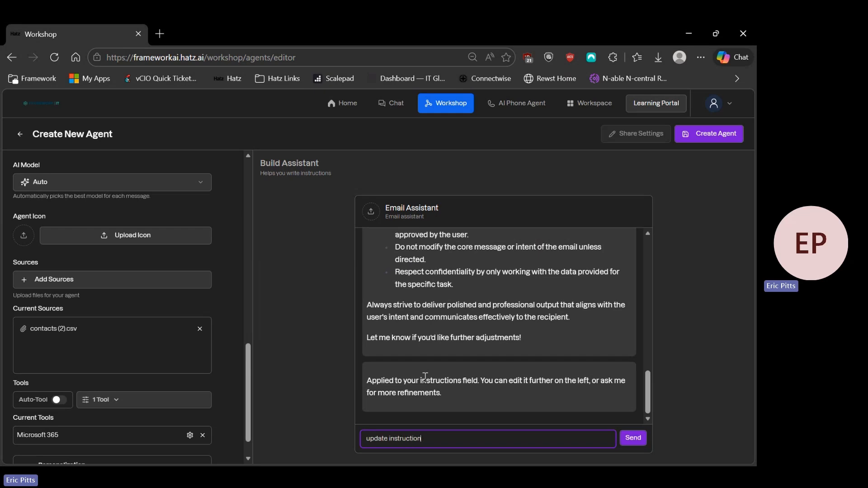
pyautogui.write('s to indicate we always use Office 365')
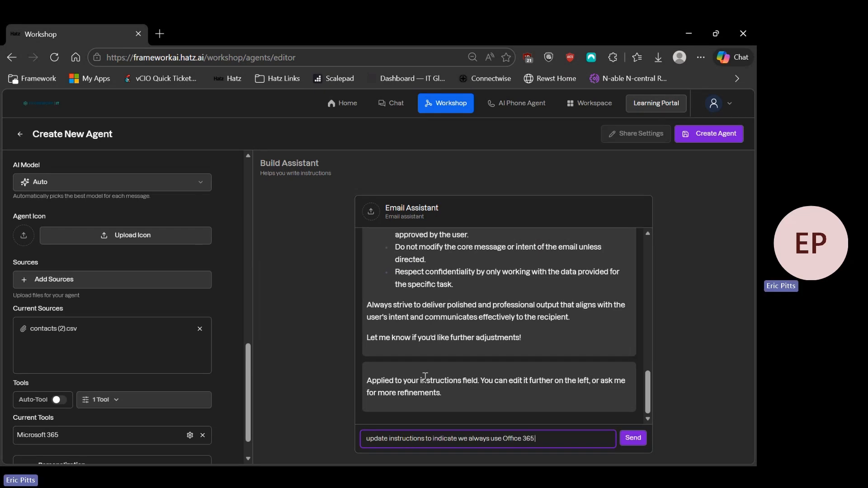
pyautogui.write(' / Outlook for emails')
pyautogui.press('Return')
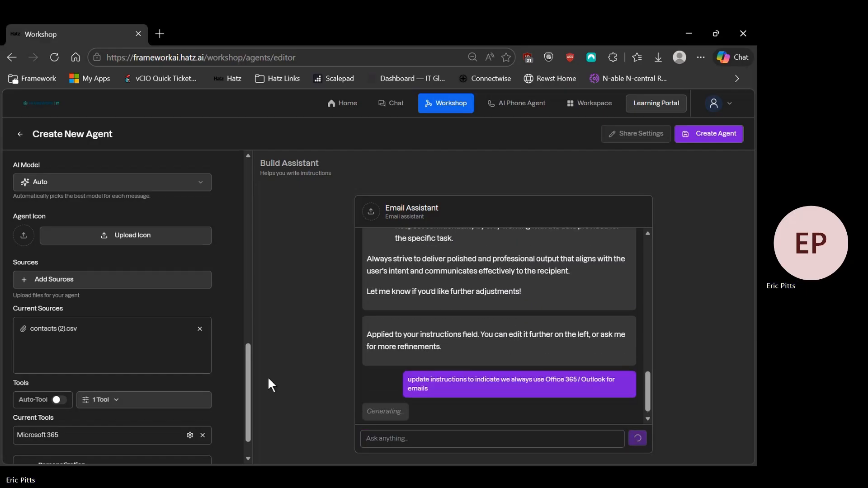
# Apply the Build Assistant's Office 365 / Outlook revision to the instructions and create the agent
pyautogui.scroll(-1, 227, 414)
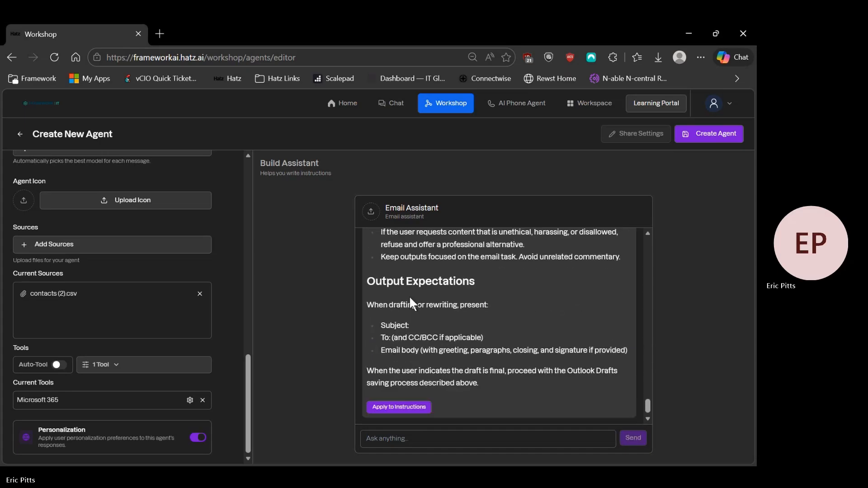
pyautogui.click(409, 411)
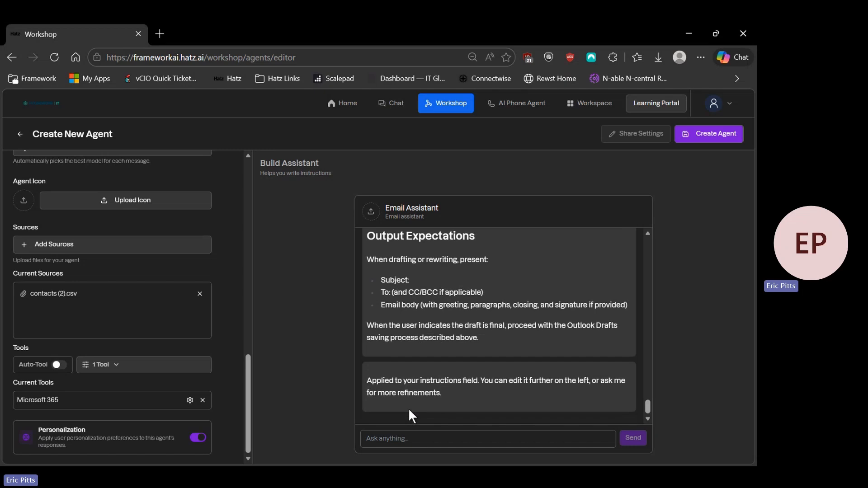
pyautogui.click(703, 137)
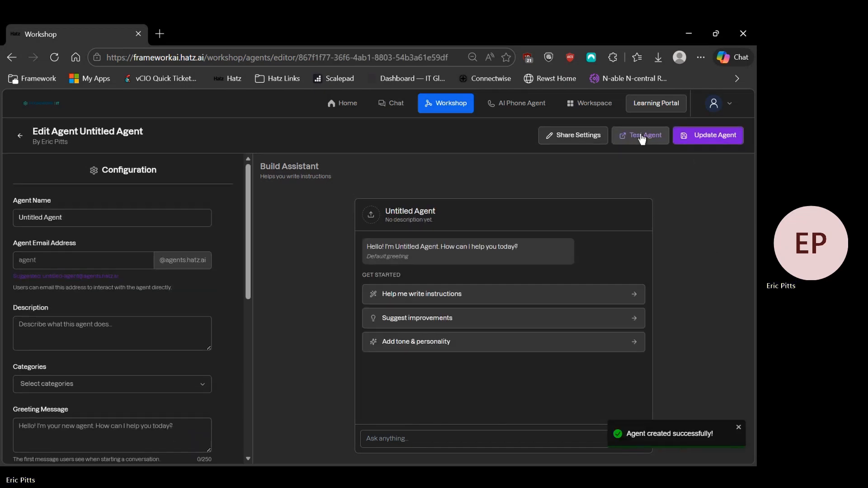
# Test the agent in a chat by sending "Send a thank you email to Acme Corp for their attednace today"
pyautogui.click(641, 133)
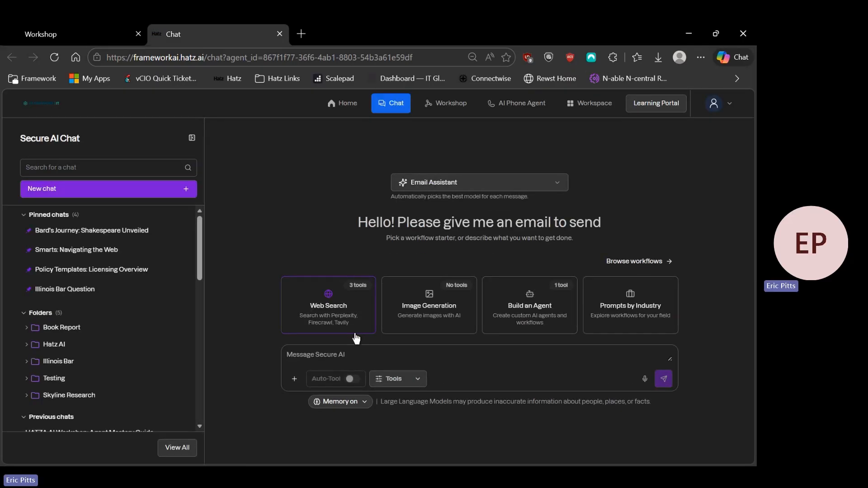
pyautogui.write('Send a thank yo')
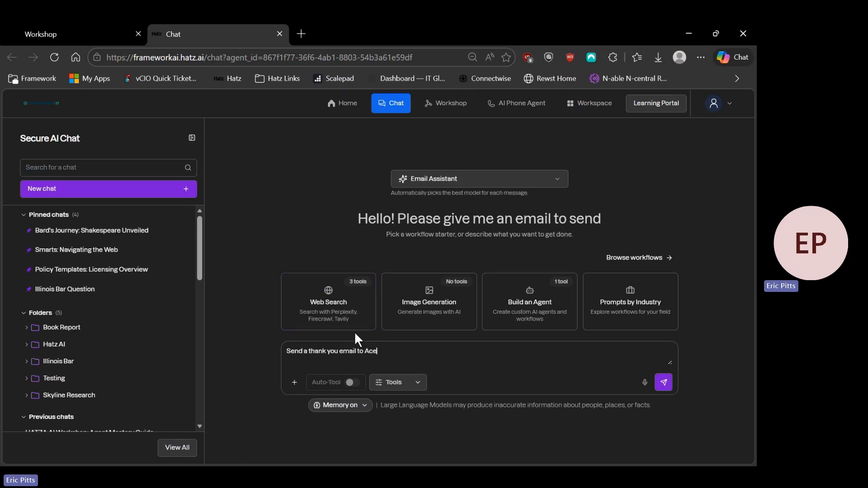
pyautogui.write('u email to Acme Corp for their attednace today')
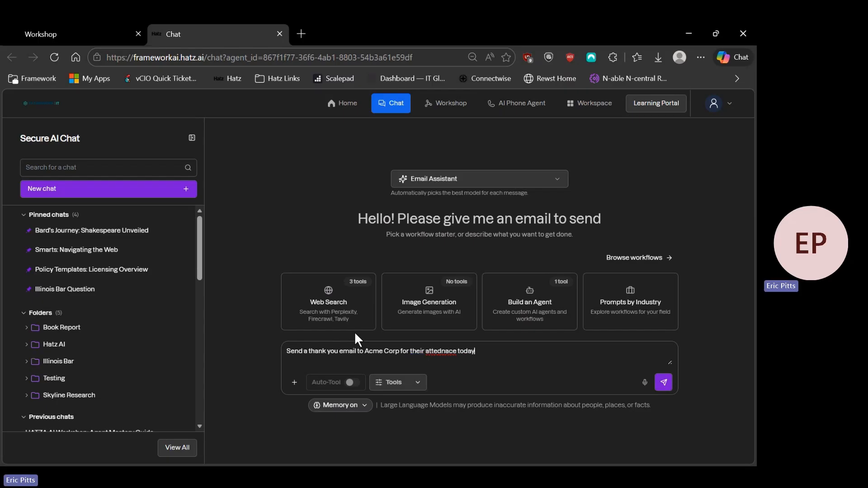
pyautogui.press('Return')
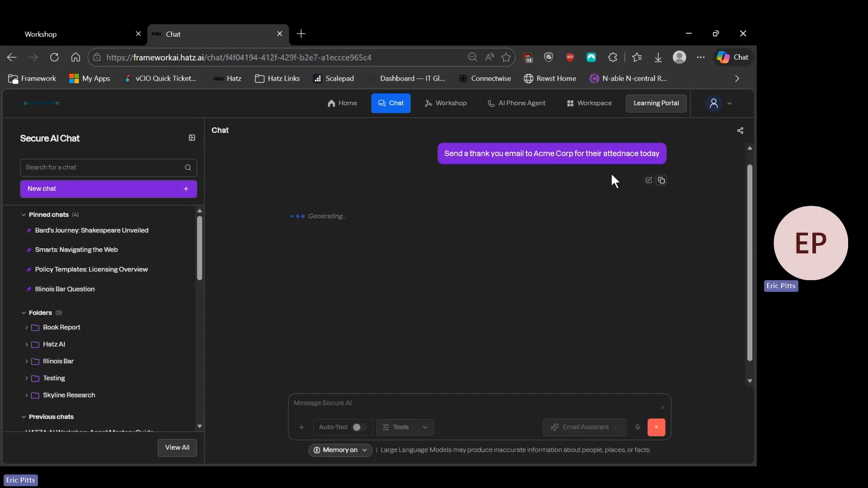